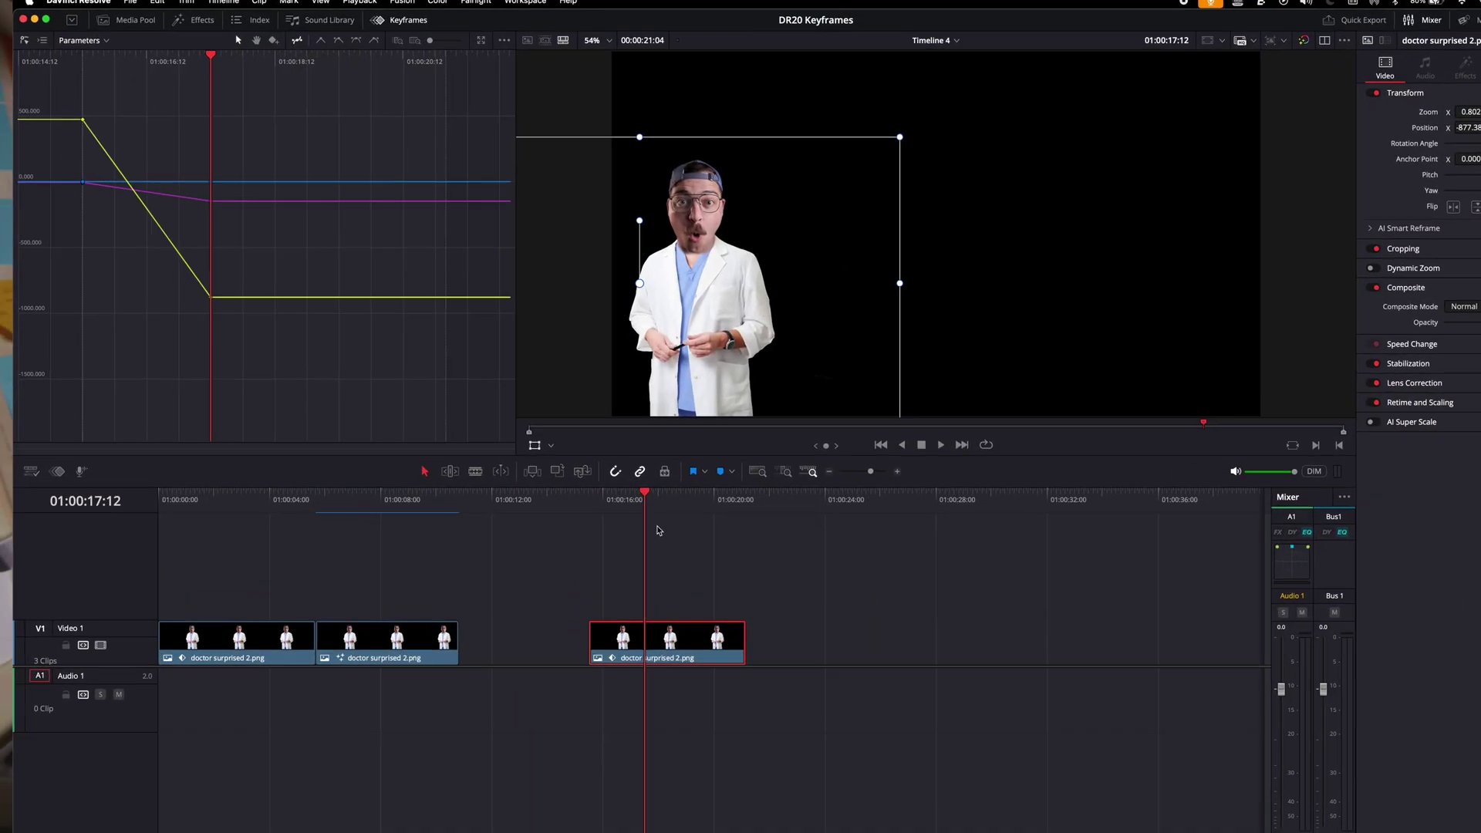
- At 01:00:18:12, shift the doctor right to key Position X back to about -700
left_click(611, 465)
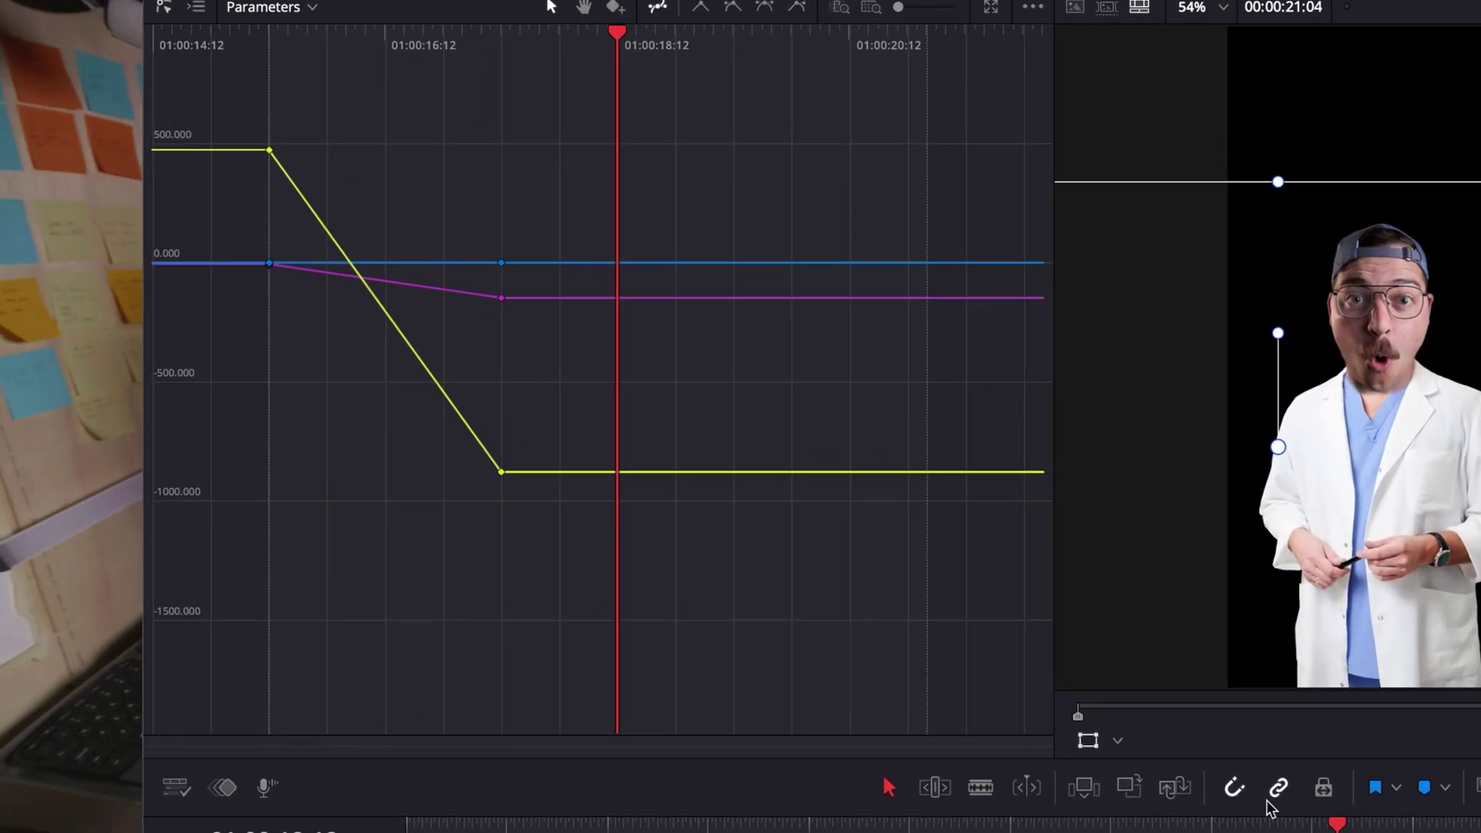
left_click_drag(1409, 420, 1480, 422)
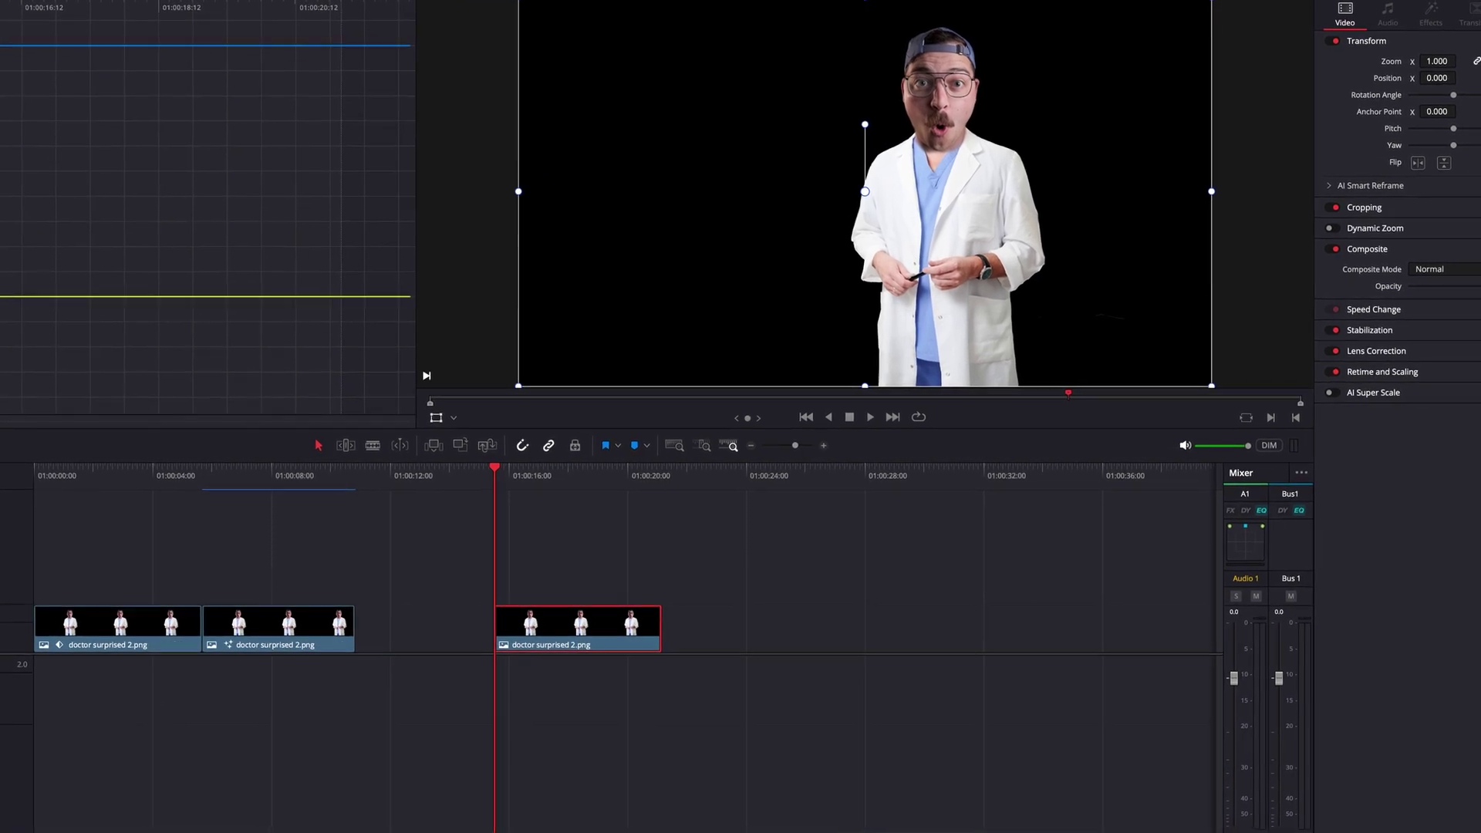
- Key the doctor's starting position at X 474.010, Y -5.577, then lower it in the frame
left_click_drag(952, 255, 1123, 257)
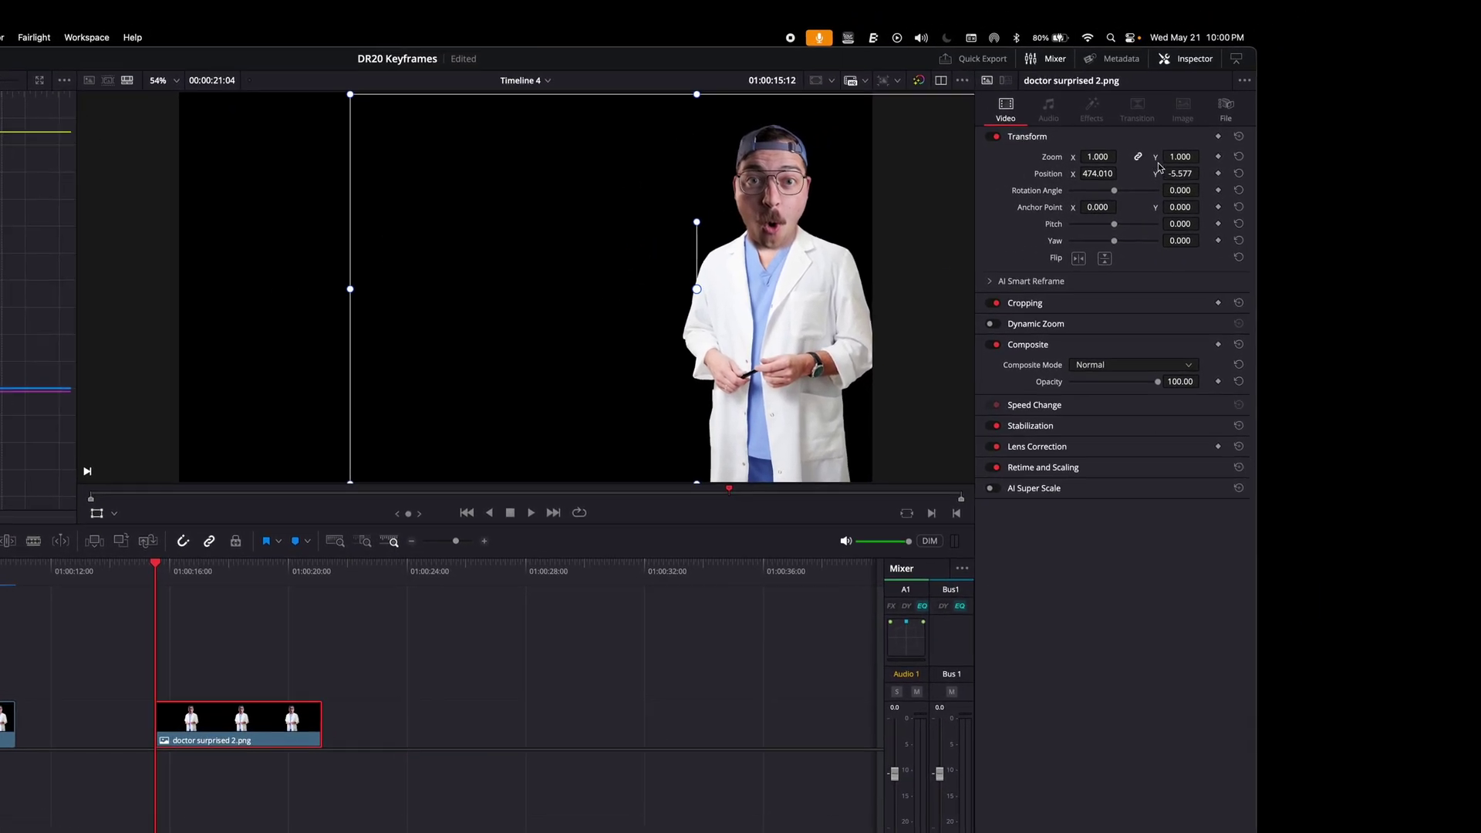
left_click(1218, 136)
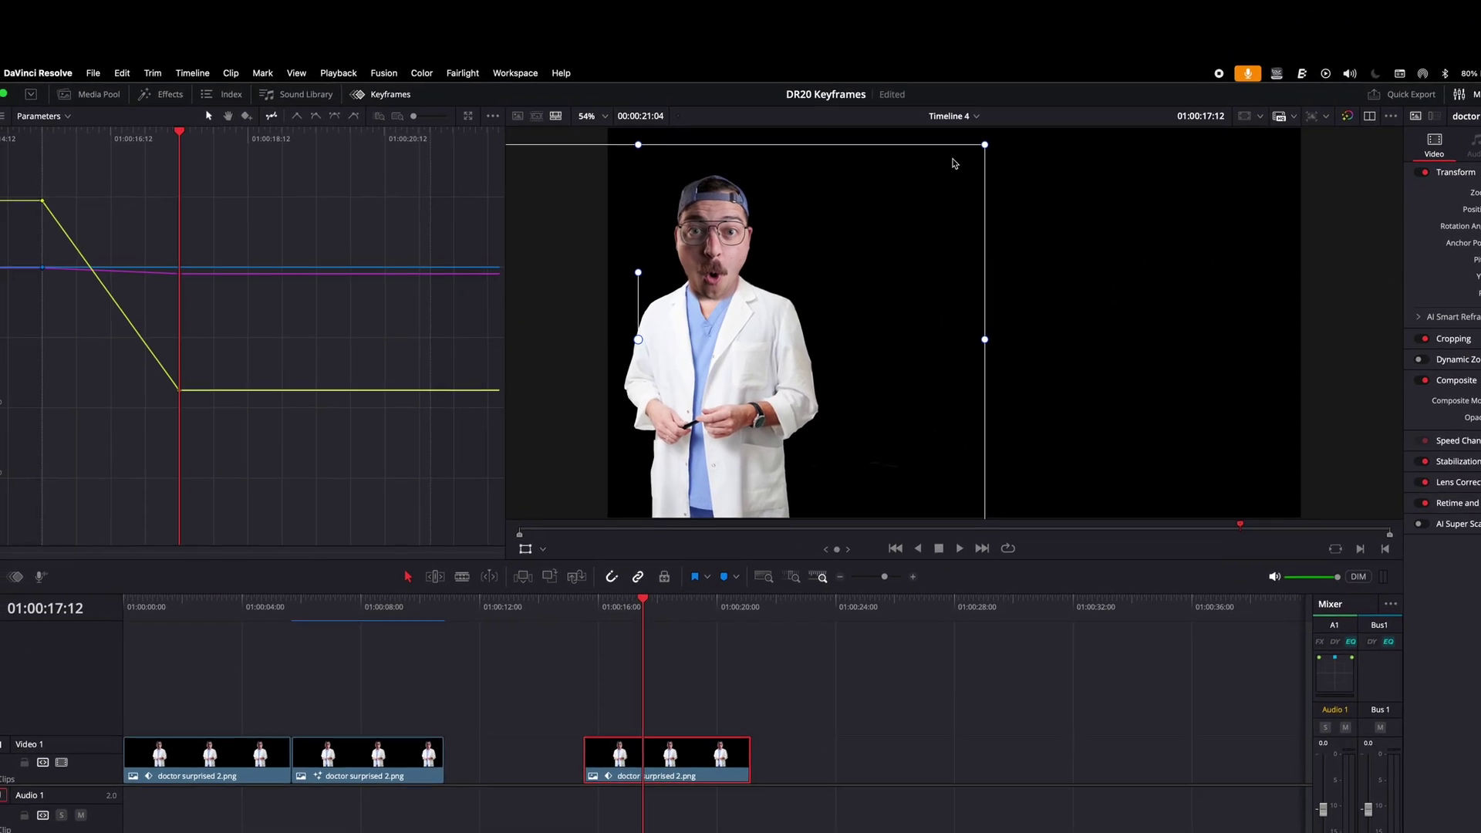
left_click_drag(755, 323, 756, 354)
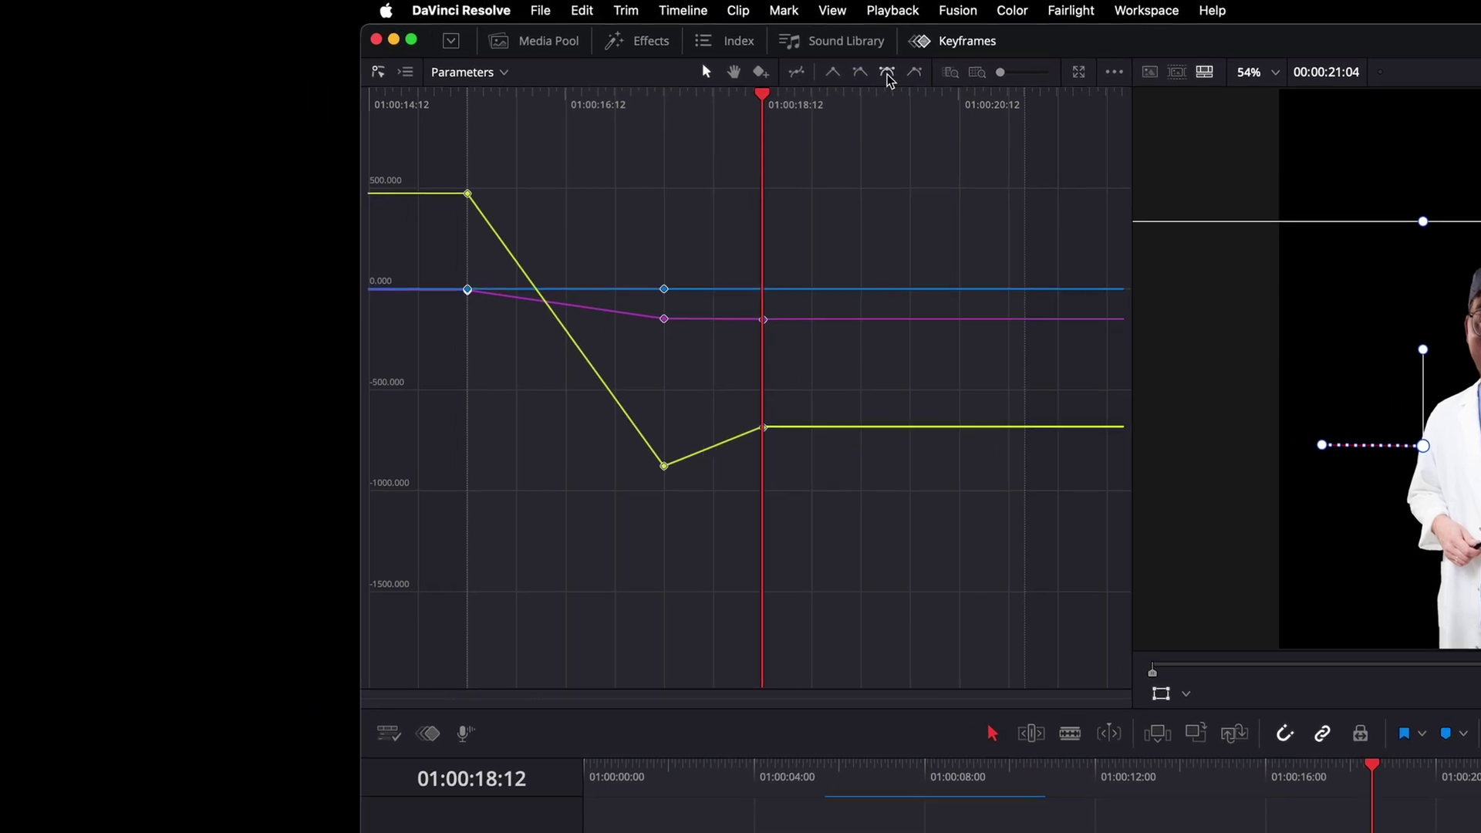
- Make the selected position keyframes Smooth, then scrub 01:00:17:13 to 01:00:17:17 to check the dip
left_click(857, 67)
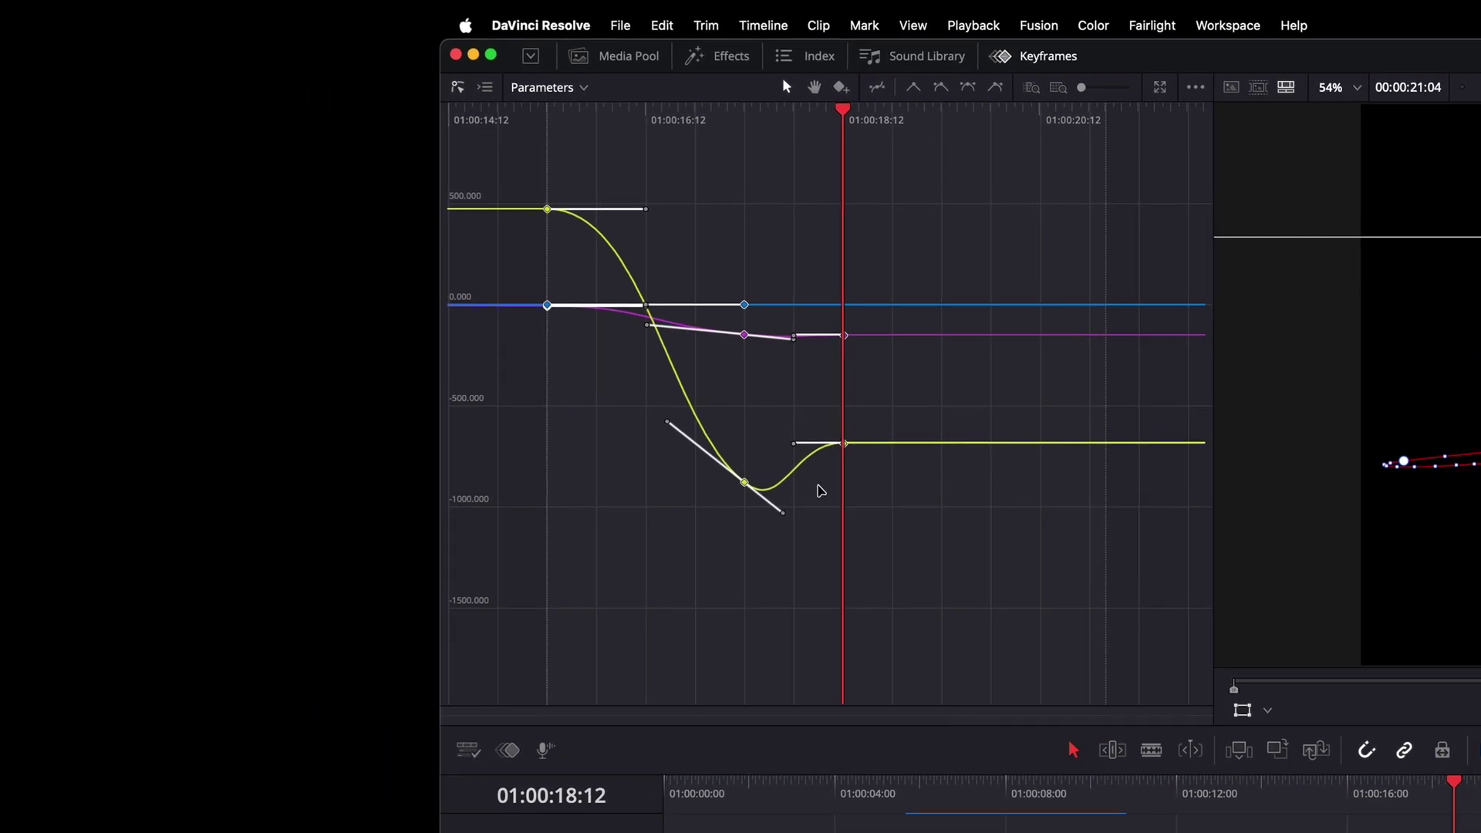
mouse_move(737, 480)
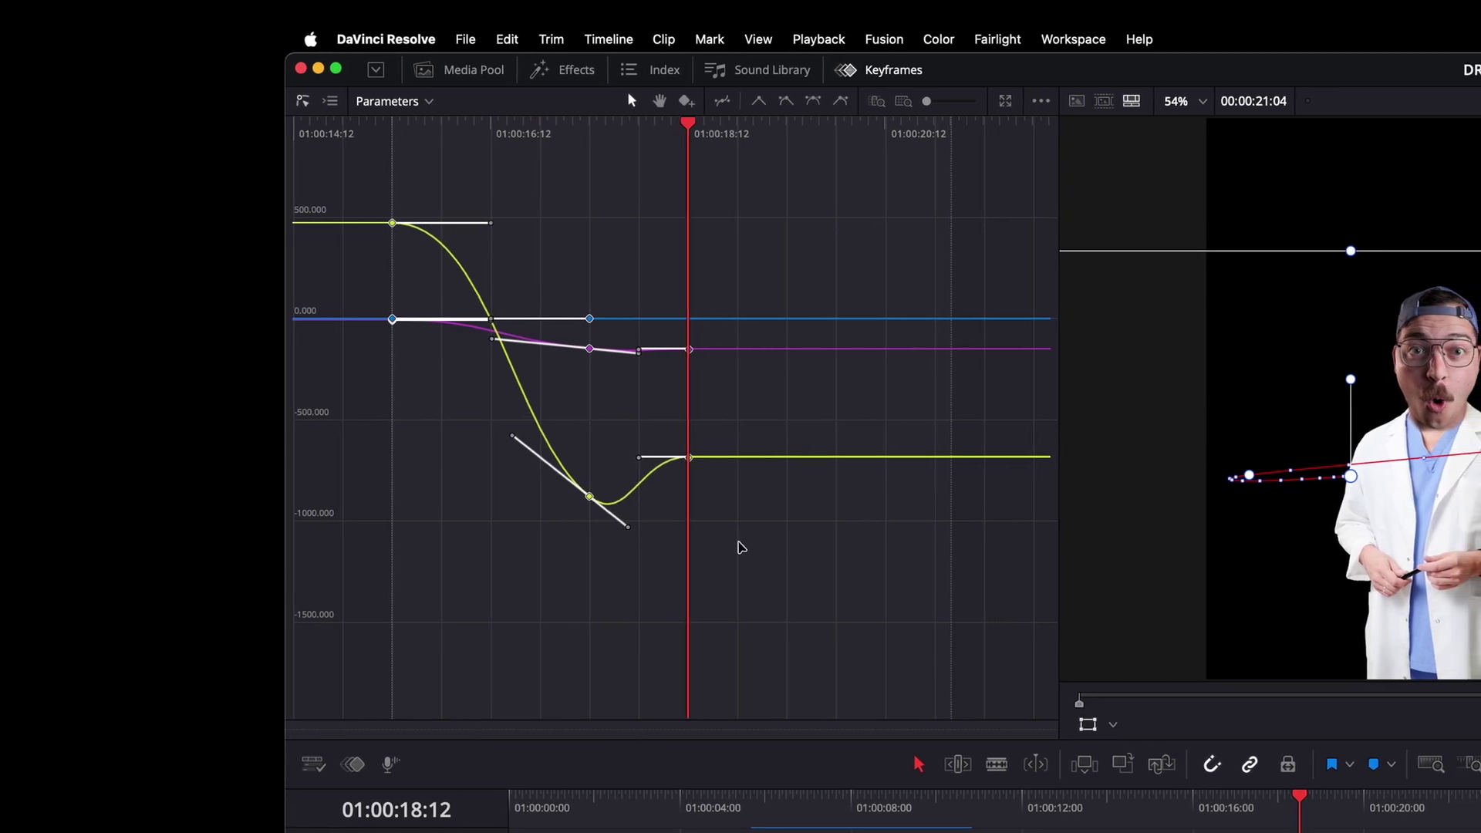
left_click(1271, 814)
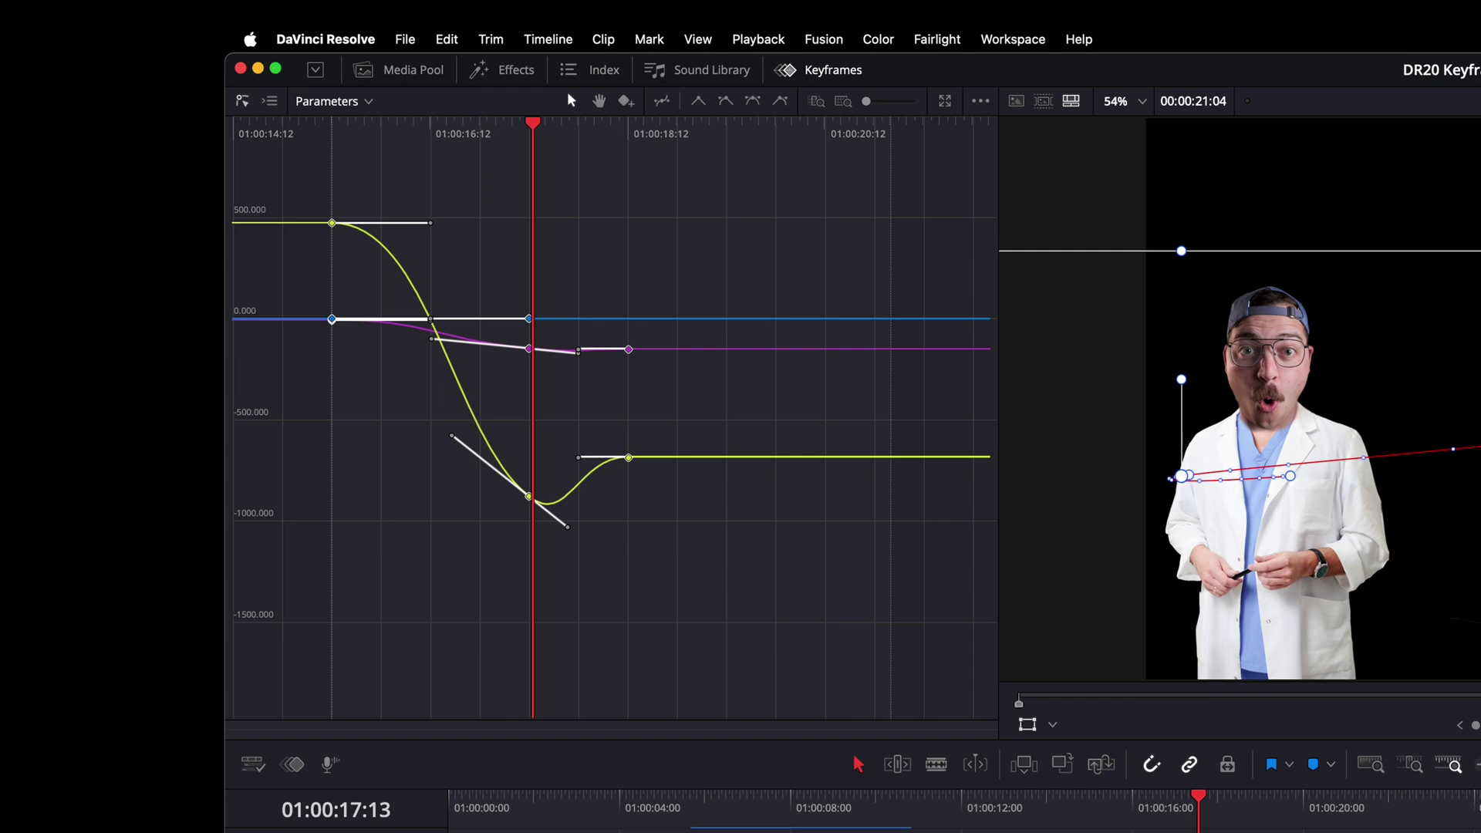
key("Left")
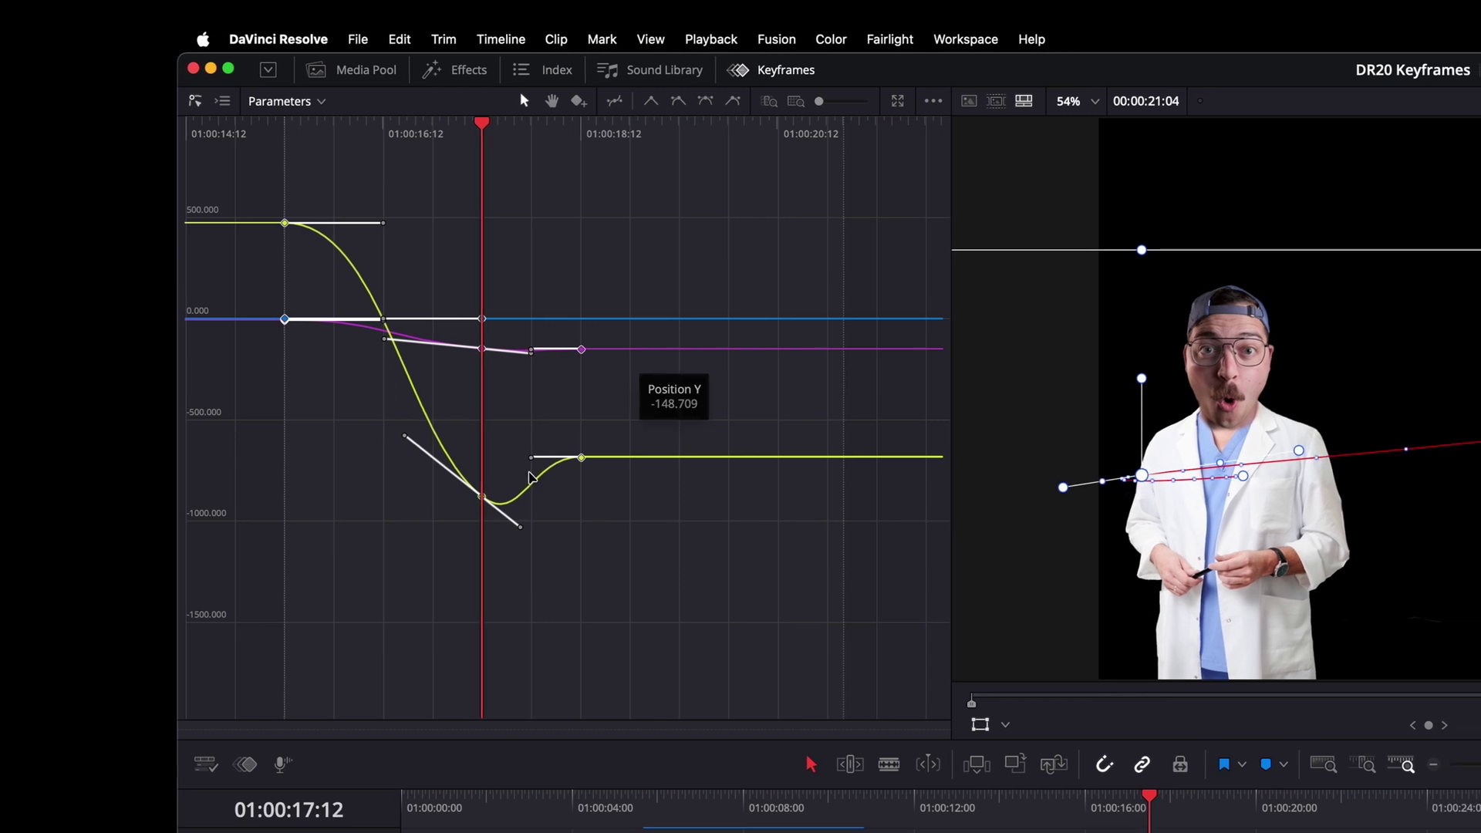
left_click(505, 130)
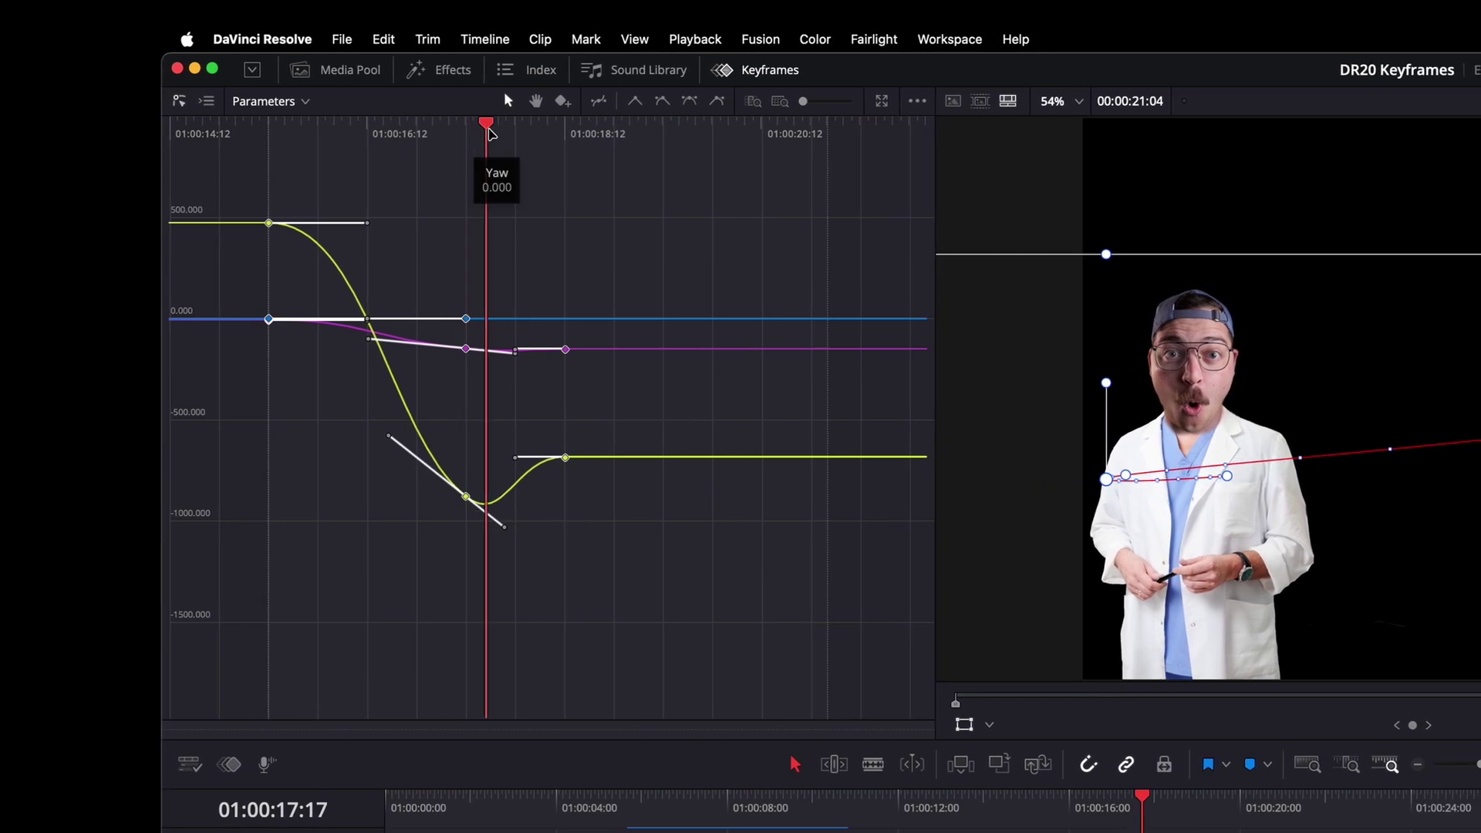
left_click(486, 128)
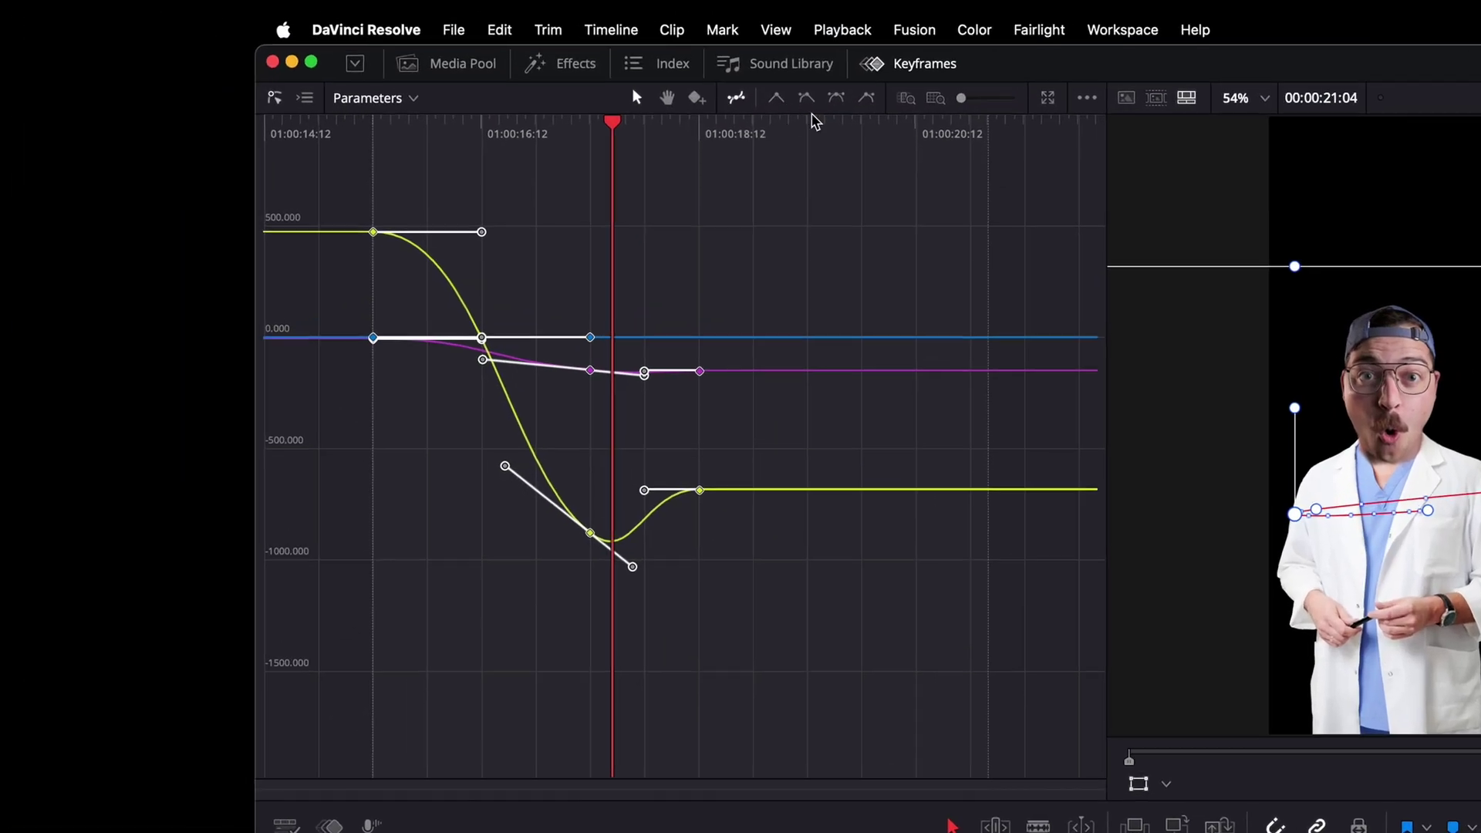
- Apply Ease In and Out to the keyframes, undoing a trial handle tilt
left_click(840, 99)
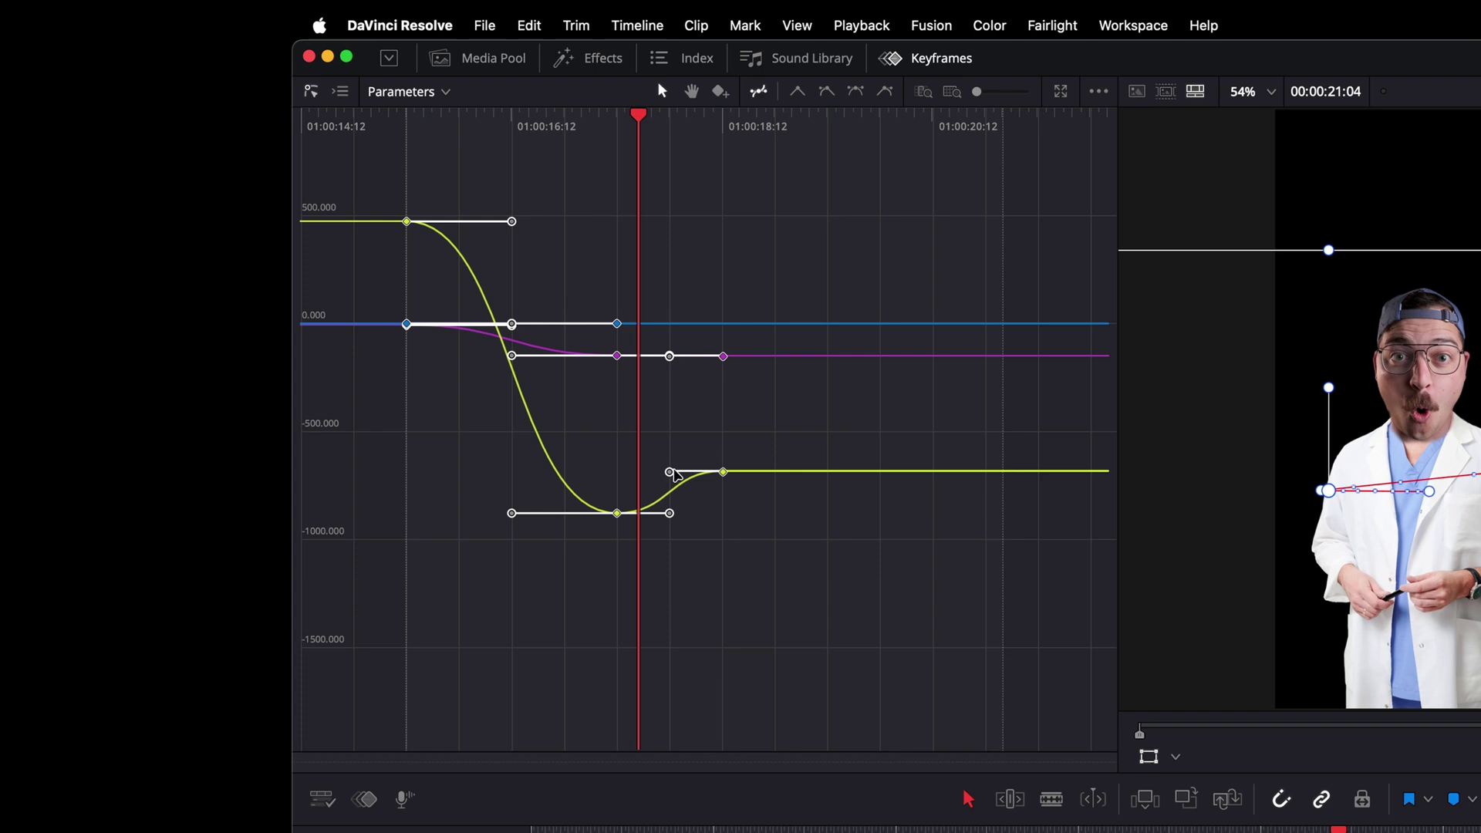
left_click_drag(654, 469, 665, 449)
key("super+z")
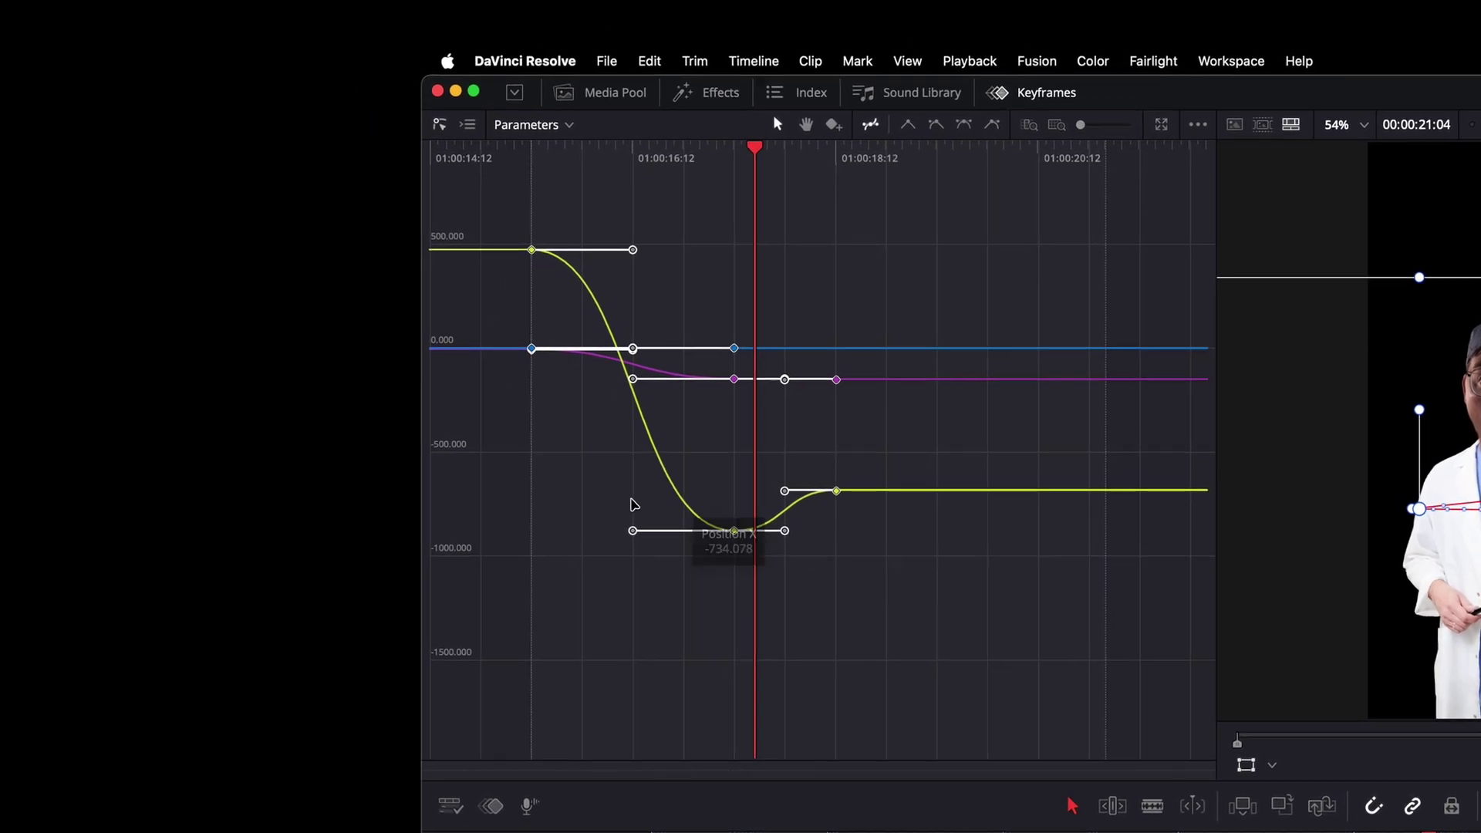
- Lengthen and angle the bottom Position X keyframe's left handle so the dip bottoms at -877.384
left_click(724, 529)
left_click_drag(654, 536, 584, 536)
left_click_drag(402, 494, 428, 542)
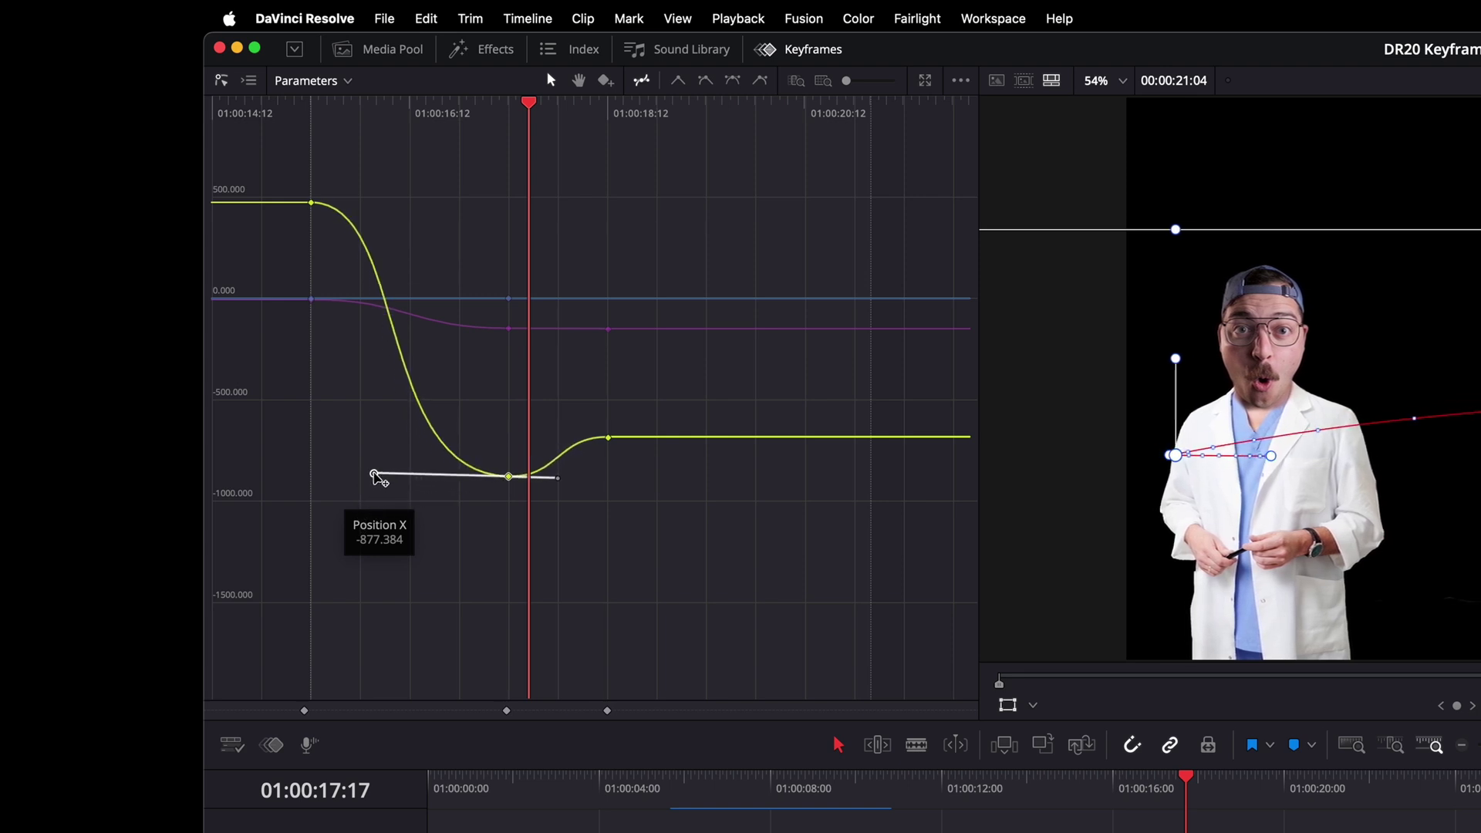
left_click_drag(376, 476, 353, 479)
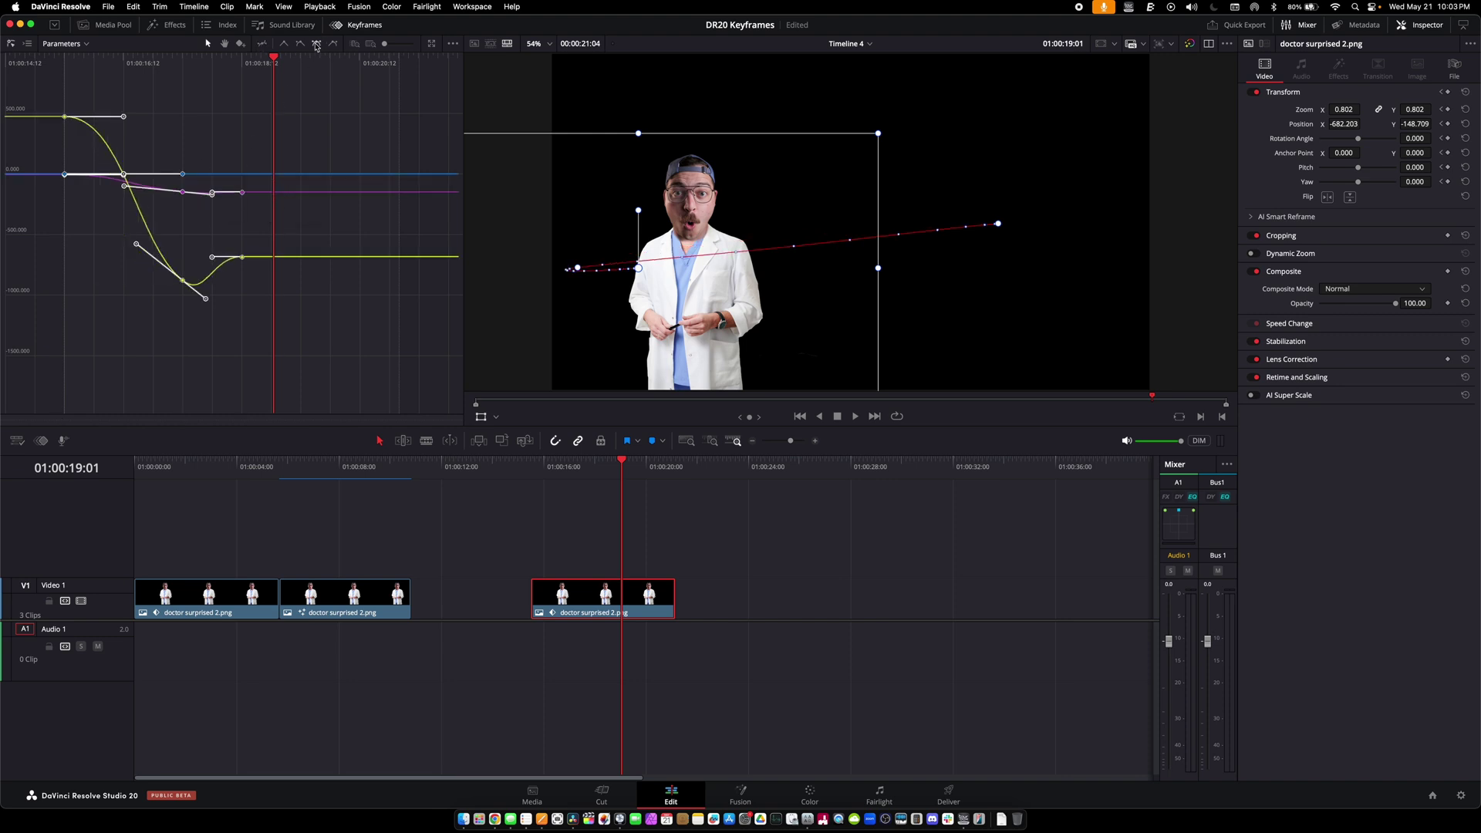
- Return the playhead to 01:00:15:12 to preview the smoothed motion
left_click(534, 467)
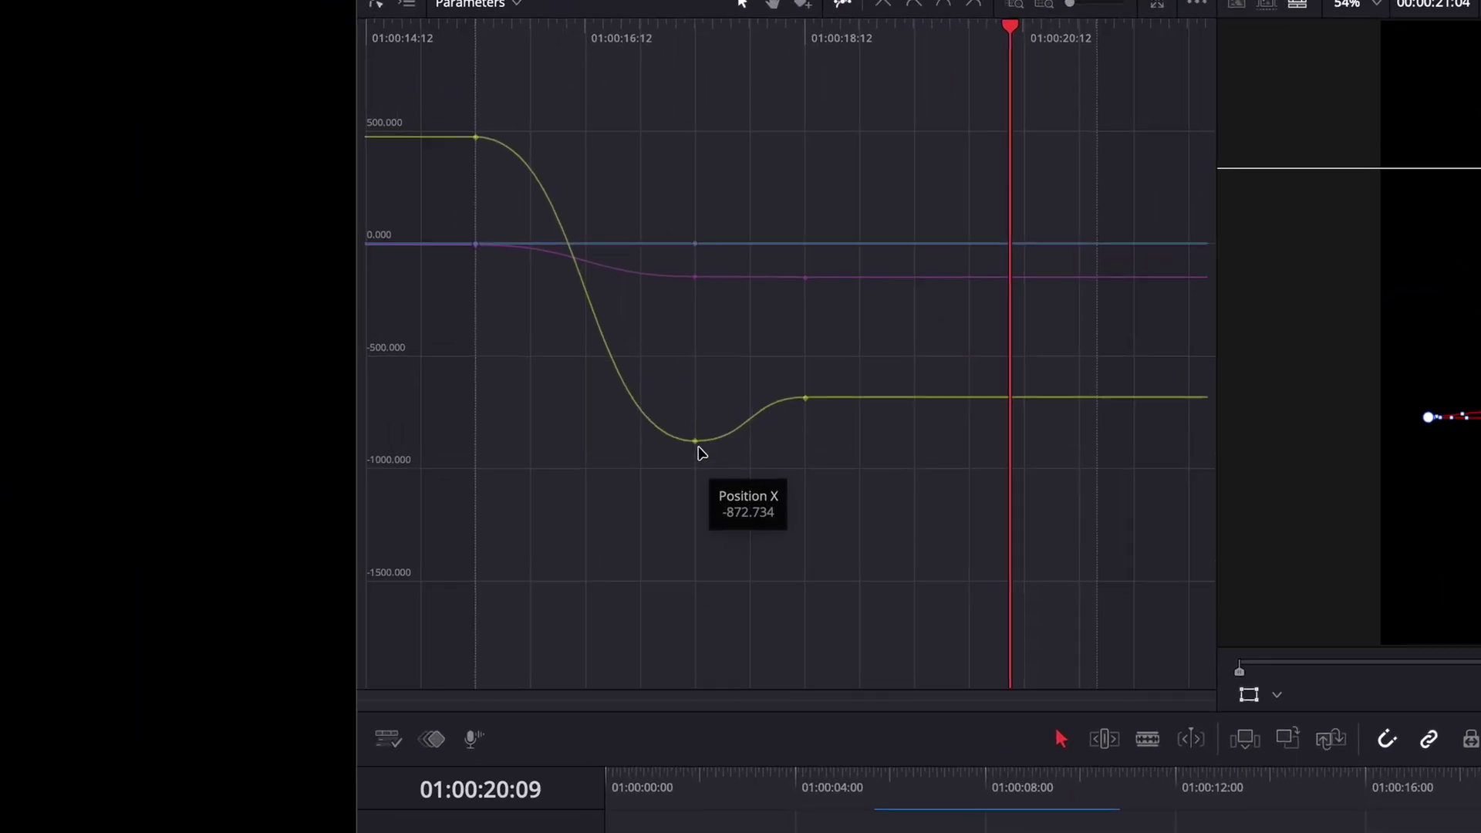
- Try linear and then one-sided smooth interpolation on the bottom Position X keyframe
left_click(182, 279)
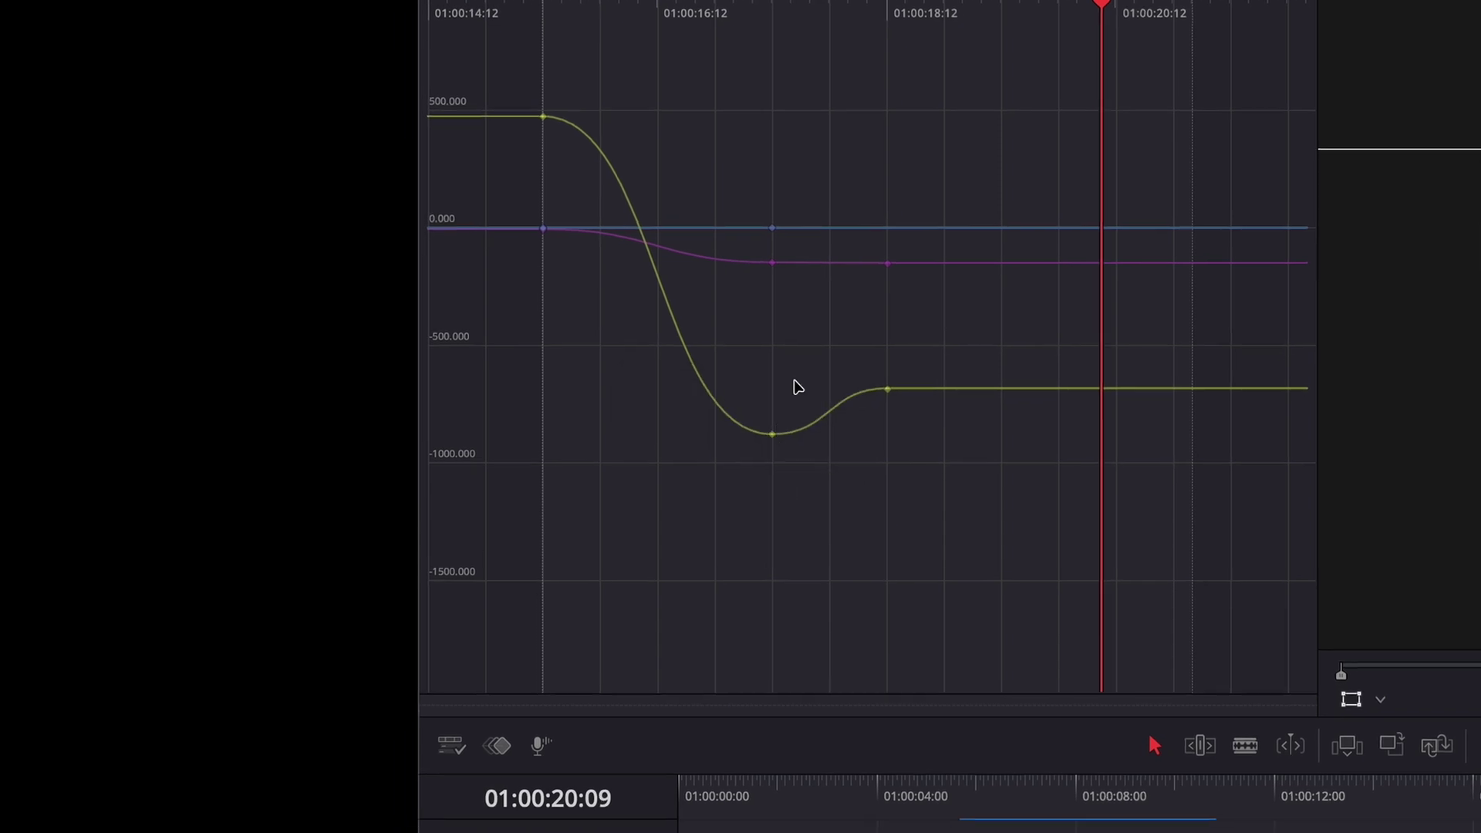
left_click(807, 402)
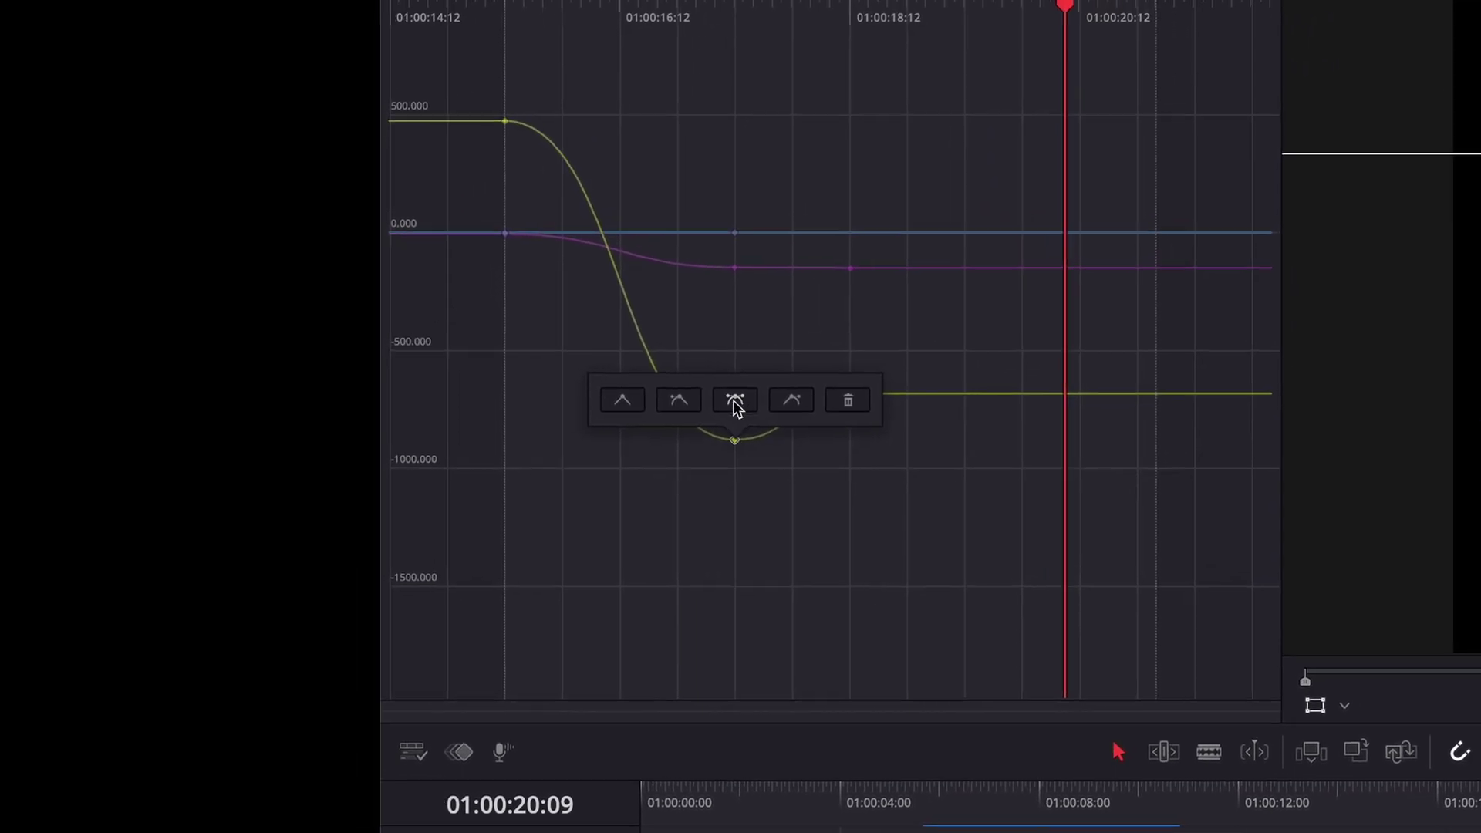
left_click(602, 400)
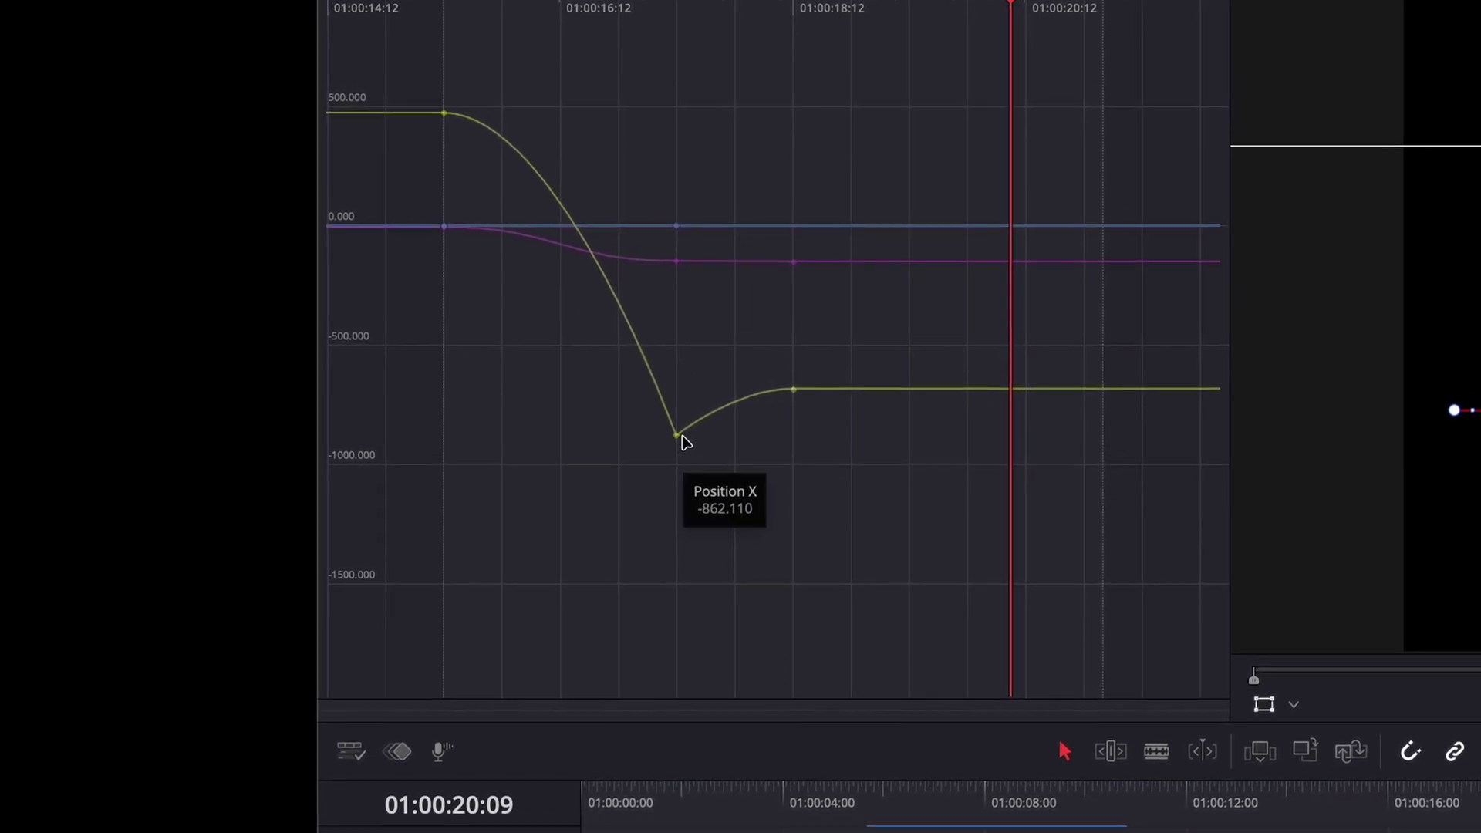
left_click(681, 437)
left_click(682, 442)
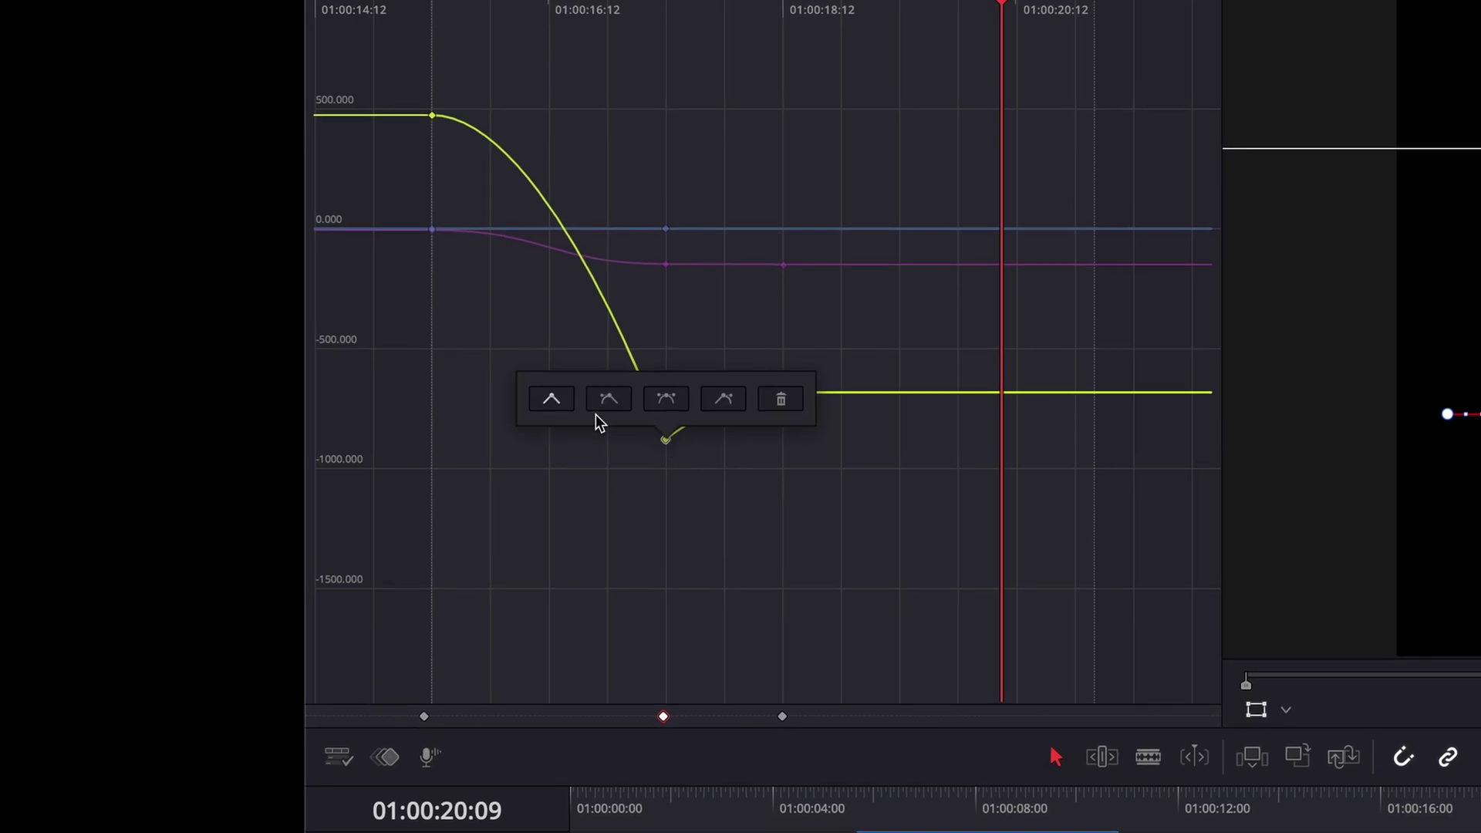
left_click(611, 397)
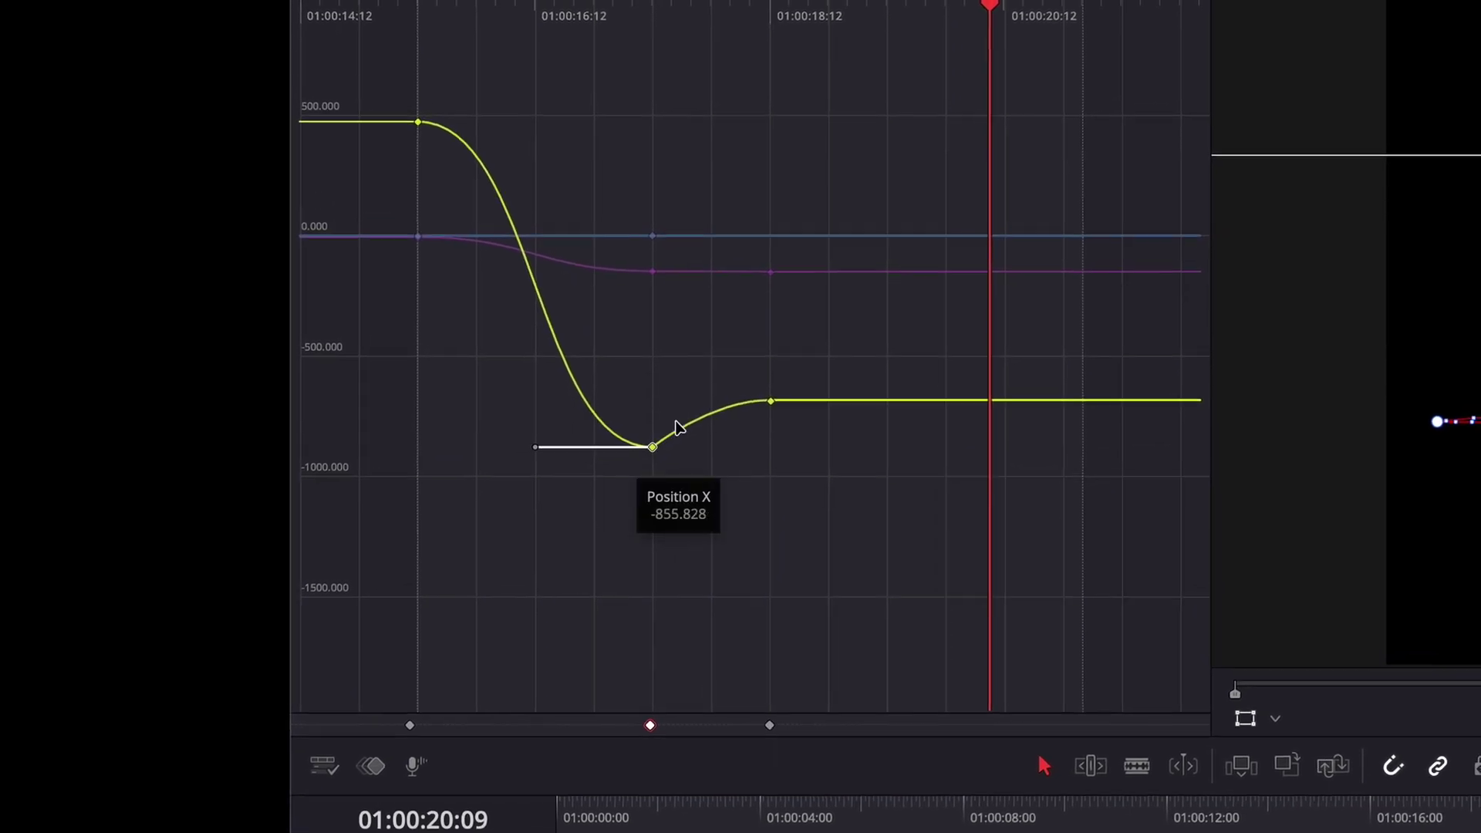
- Give the bottom keyframe smooth easing on both sides, ending on flat ease-in-out
left_click(652, 457)
left_click(656, 446)
left_click(656, 445)
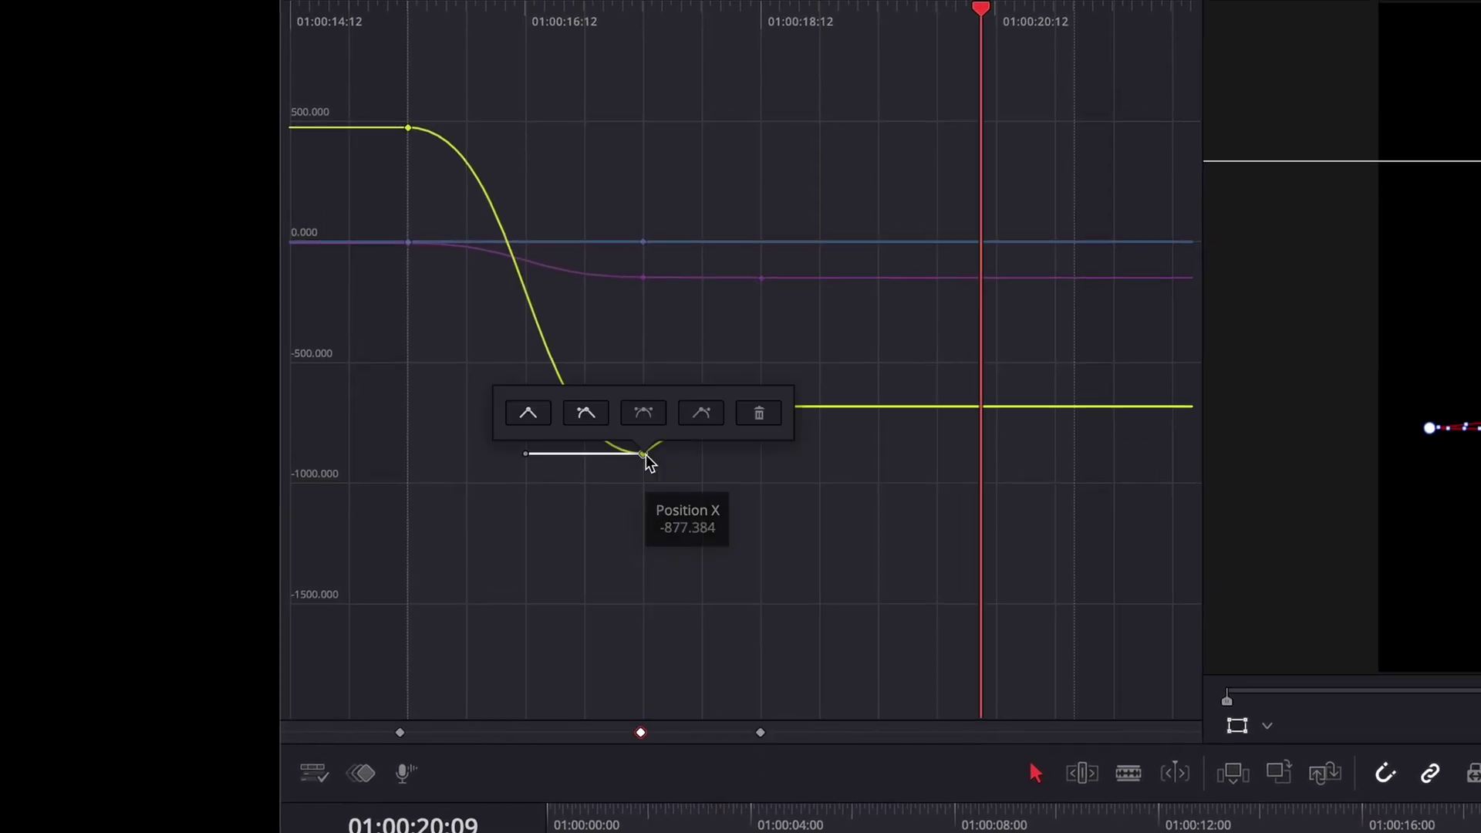
left_click(644, 413)
left_click(690, 423)
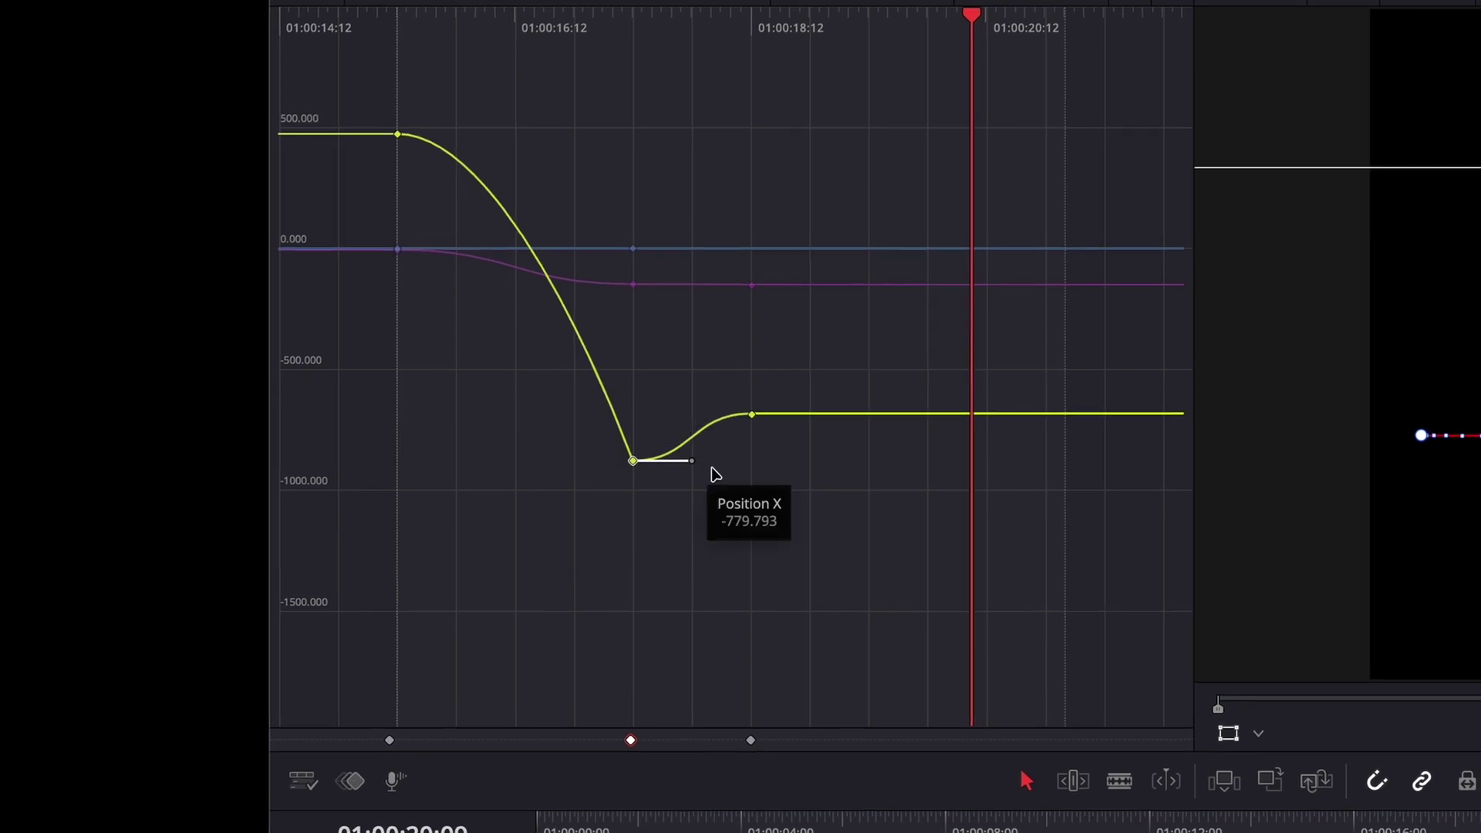
left_click(634, 461)
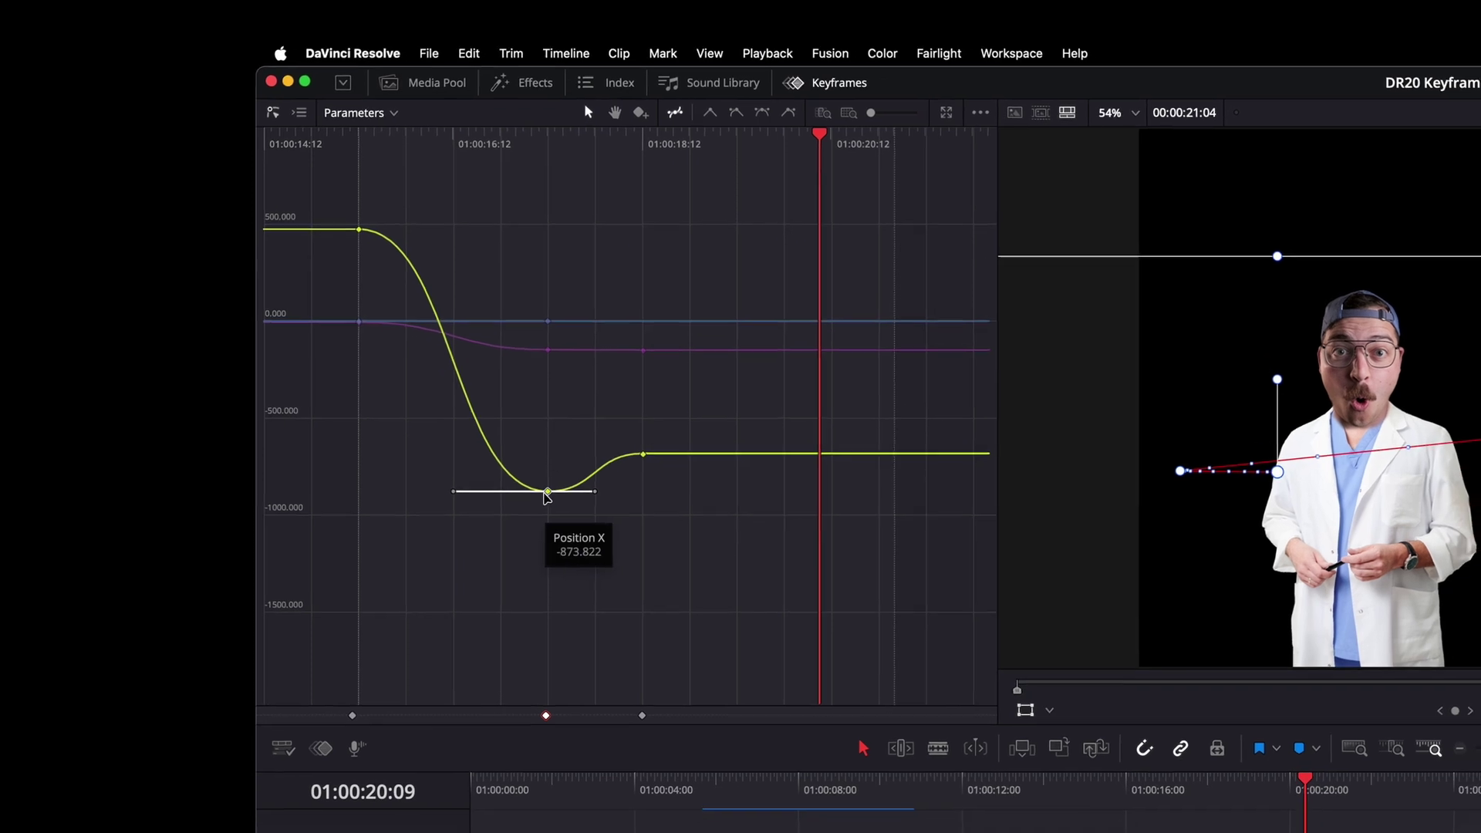
- Open the keyframe's floating interpolation toolbar to apply a flat handle
left_click(589, 514)
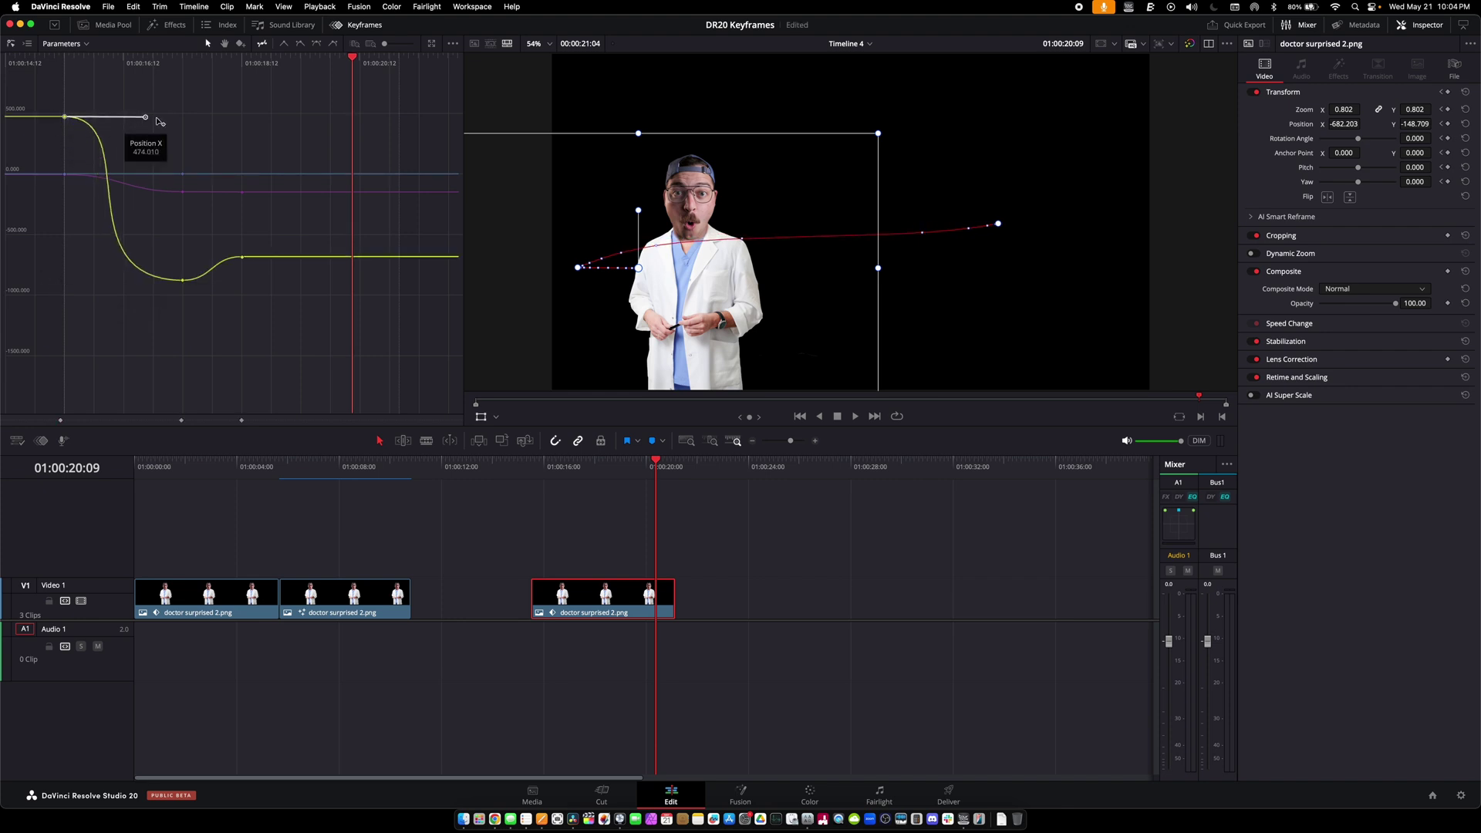
- Play the eased animation from 01:00:15:12 and return the playhead there
left_click_drag(559, 468, 530, 469)
key("space")
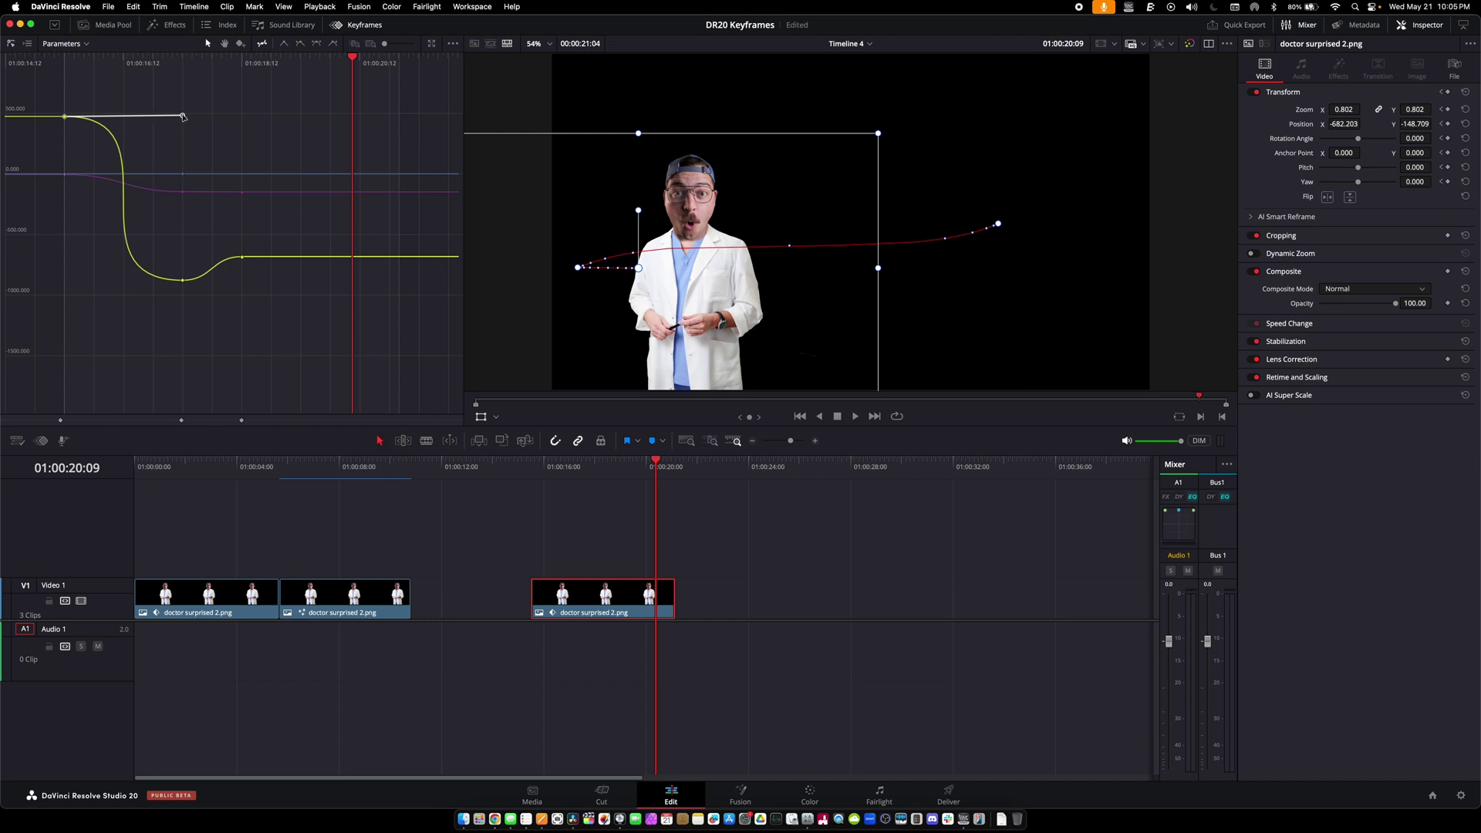
left_click(531, 466)
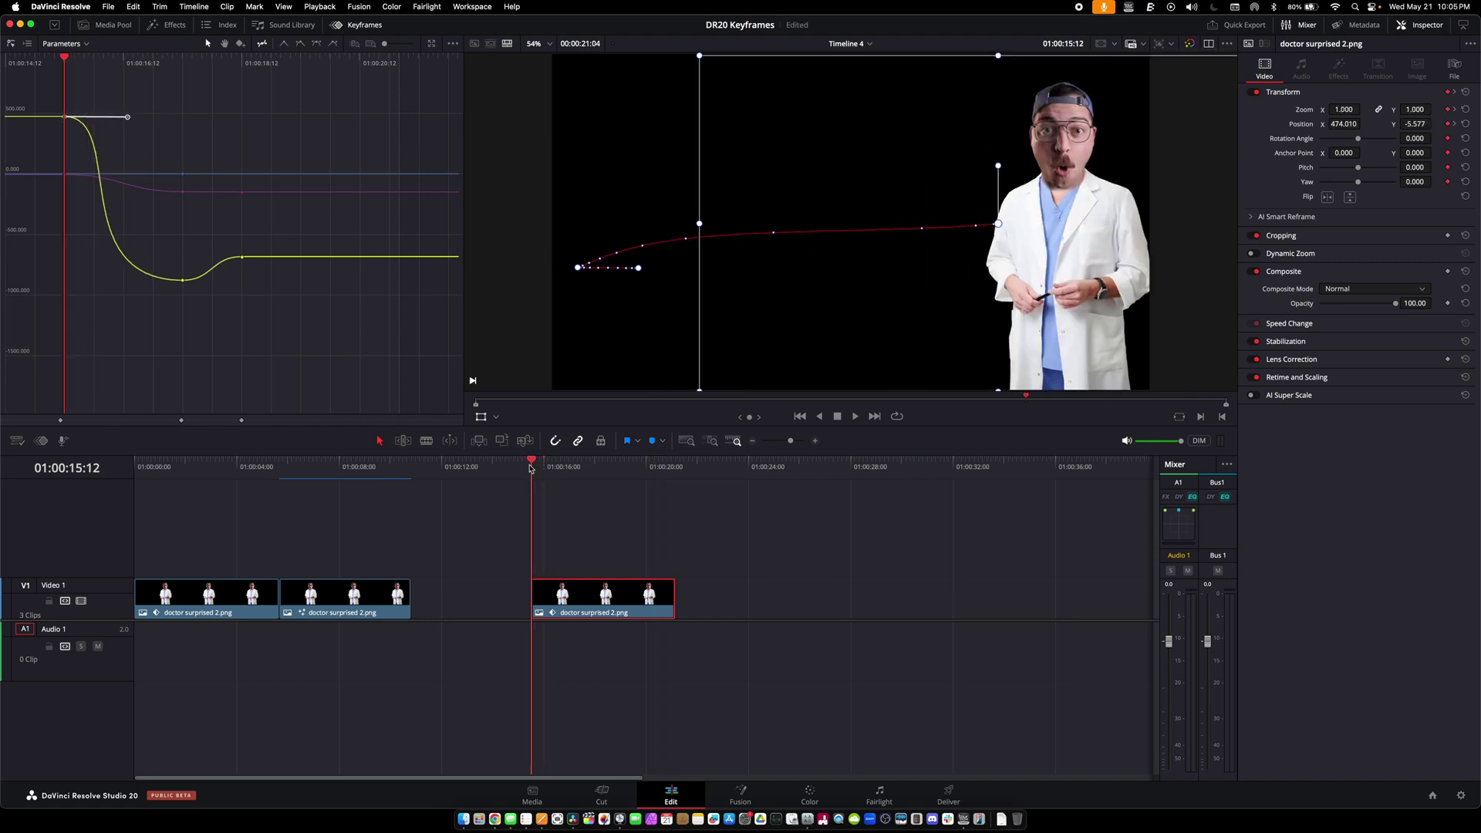